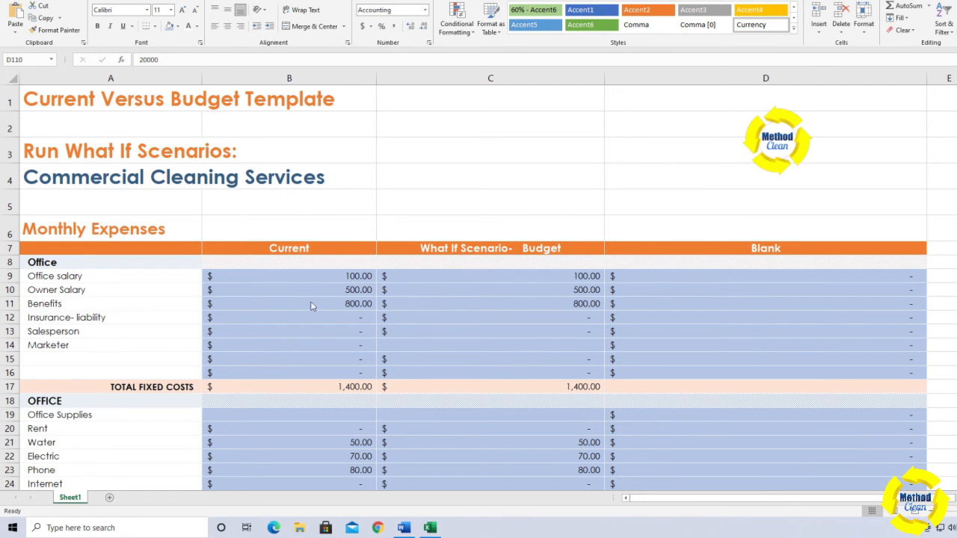
Examine the Current and What If Scenario- Budget columns of the monthly expenses, from the Office section down to TOTAL EXPENSES.
{"action": "key", "text": "alt+Tab"}
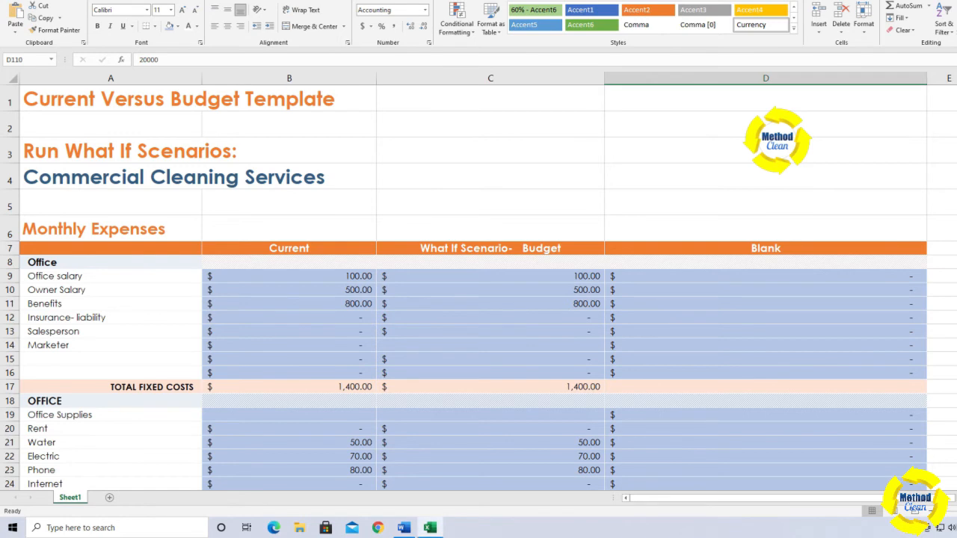
{"action": "scroll", "coordinate": [773, 79], "scroll_direction": "down", "scroll_amount": 2}
{"action": "left_click_drag", "start_coordinate": [289, 146], "coordinate": [281, 412]}
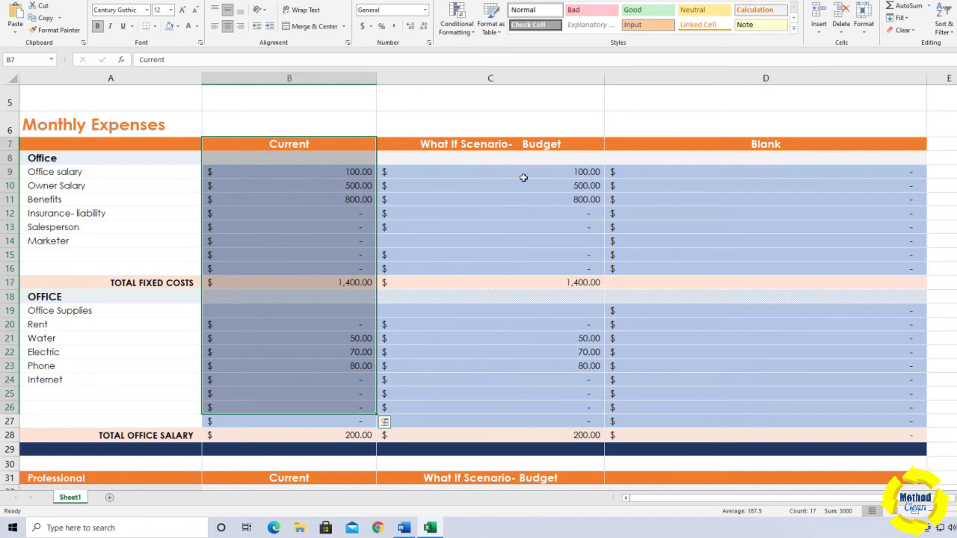
{"action": "left_click", "coordinate": [505, 147]}
{"action": "left_click_drag", "start_coordinate": [505, 146], "coordinate": [508, 384]}
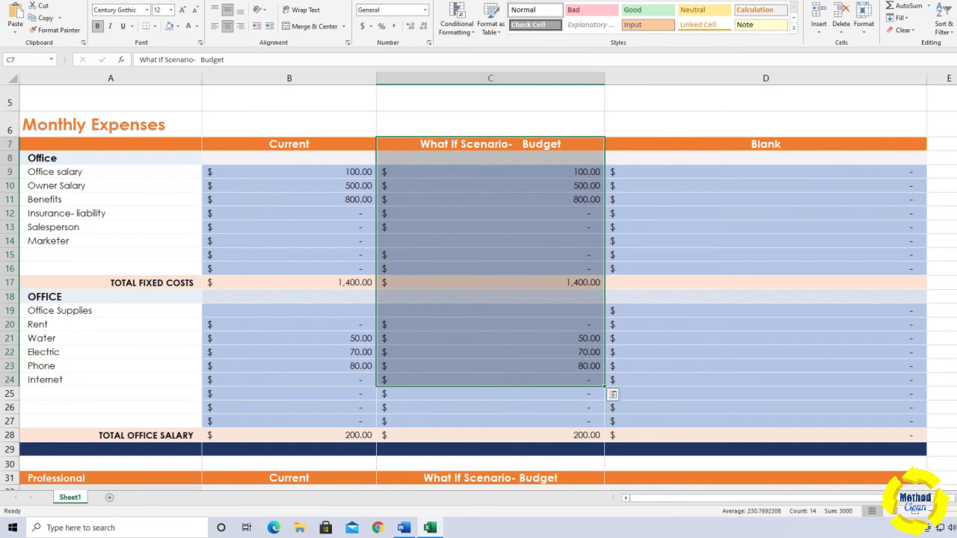
{"action": "scroll", "coordinate": [479, 287], "scroll_direction": "down", "scroll_amount": 5}
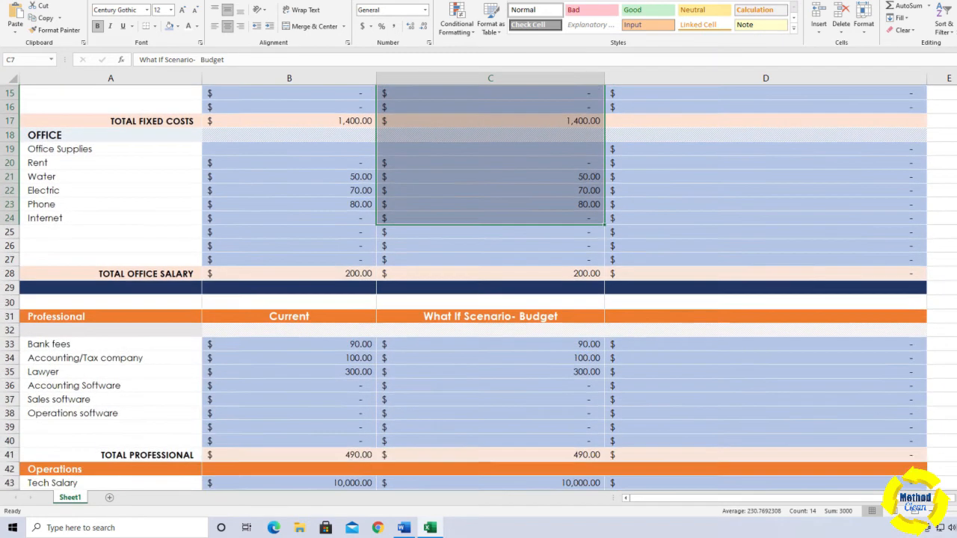
{"action": "scroll", "coordinate": [292, 142], "scroll_direction": "down", "scroll_amount": 4}
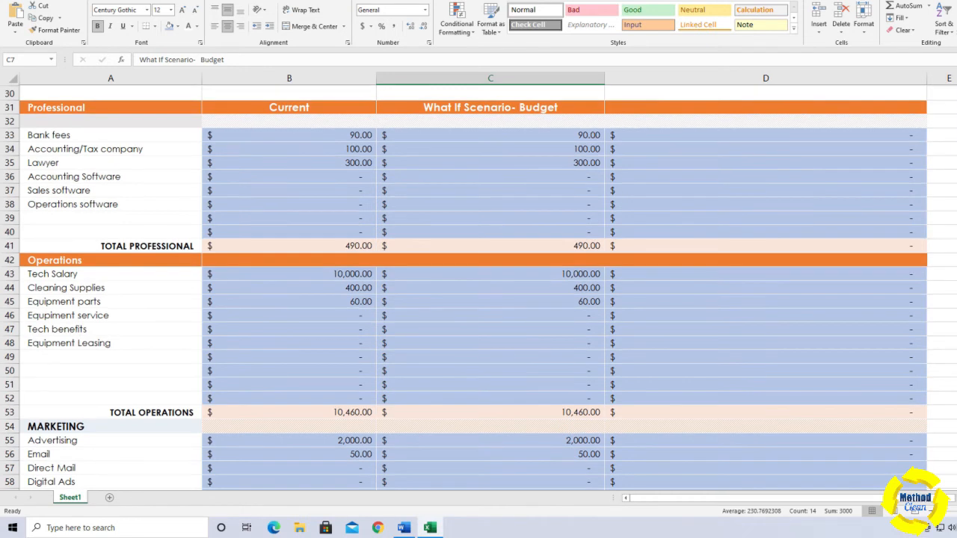
{"action": "scroll", "coordinate": [479, 287], "scroll_direction": "down", "scroll_amount": 8}
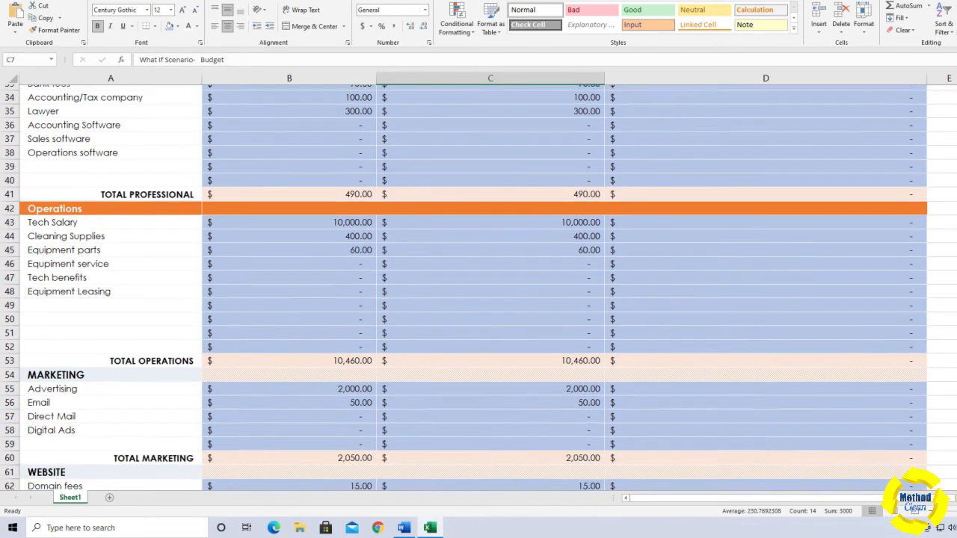
{"action": "scroll", "coordinate": [478, 287], "scroll_direction": "down", "scroll_amount": 11}
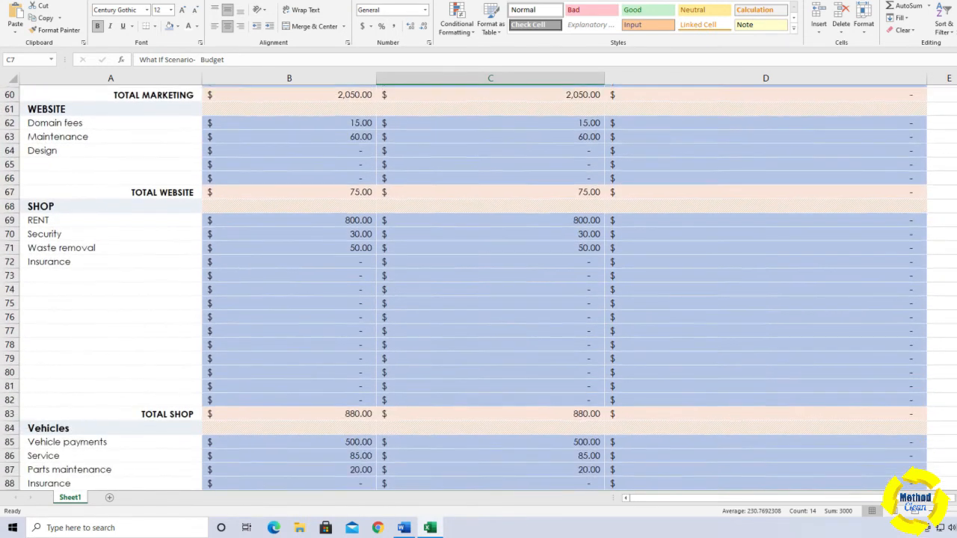
{"action": "scroll", "coordinate": [478, 287], "scroll_direction": "down", "scroll_amount": 1}
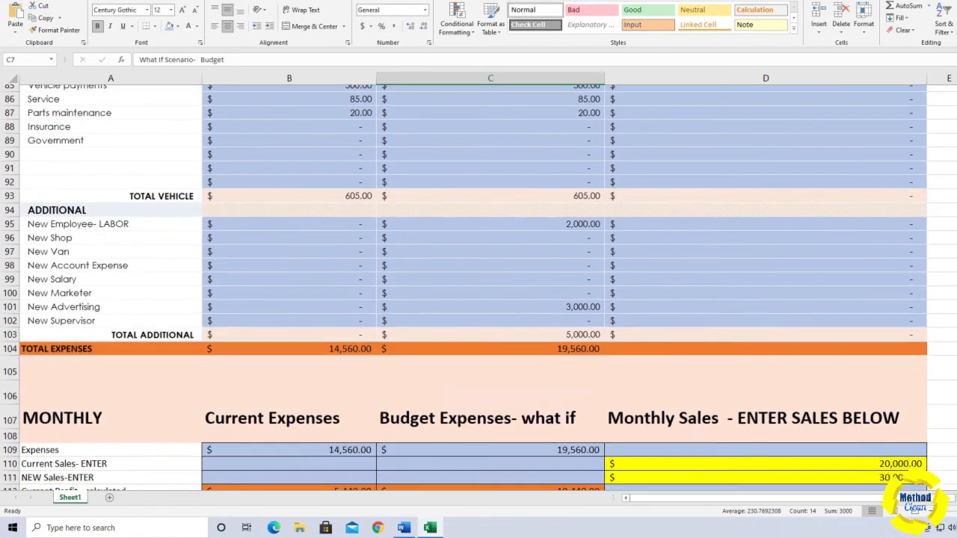
Examine the ADDITIONAL budget amounts for new labor and advertising, the total expenses for both scenarios, and the budget Expenses cell in the MONTHLY summary.
{"action": "left_click_drag", "start_coordinate": [136, 215], "coordinate": [485, 302]}
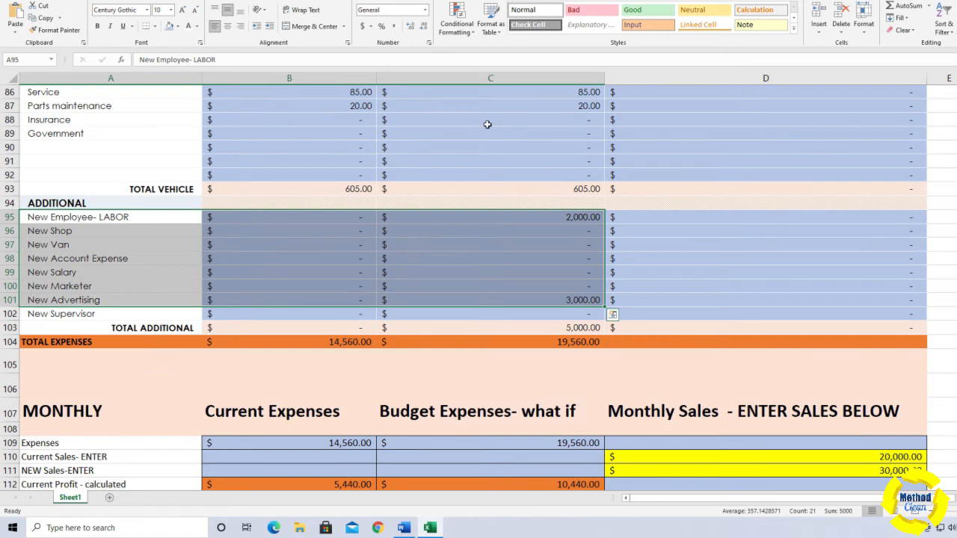
{"action": "left_click", "coordinate": [450, 215]}
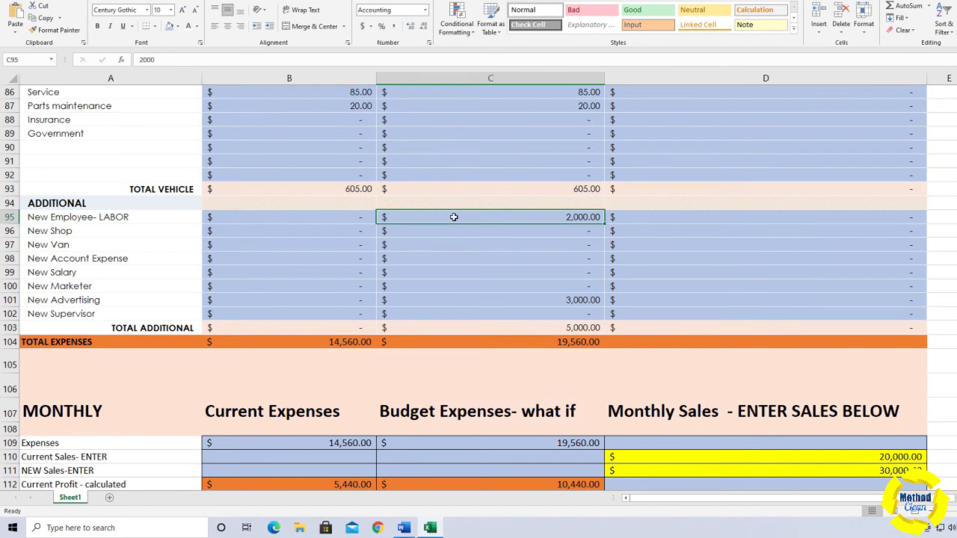
{"action": "left_click", "coordinate": [509, 299]}
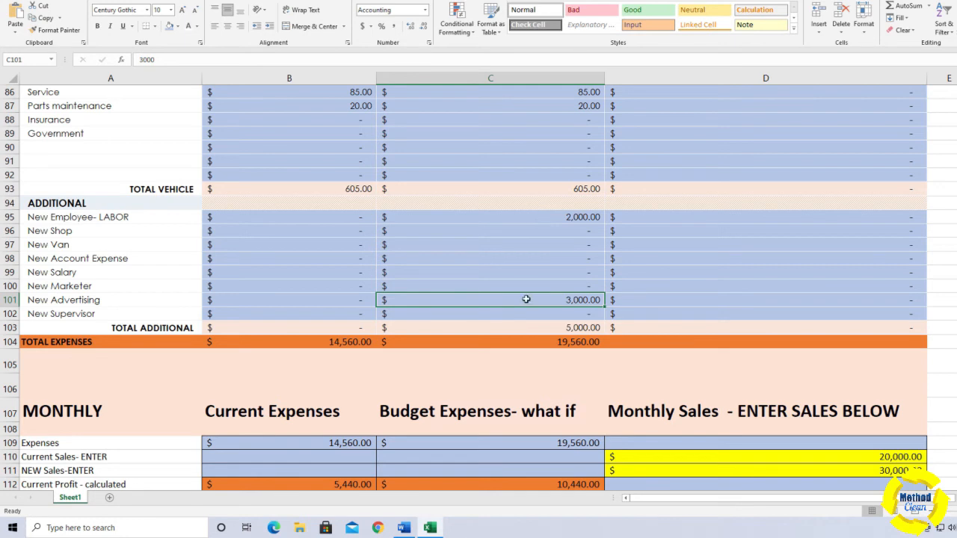
{"action": "left_click", "coordinate": [532, 328]}
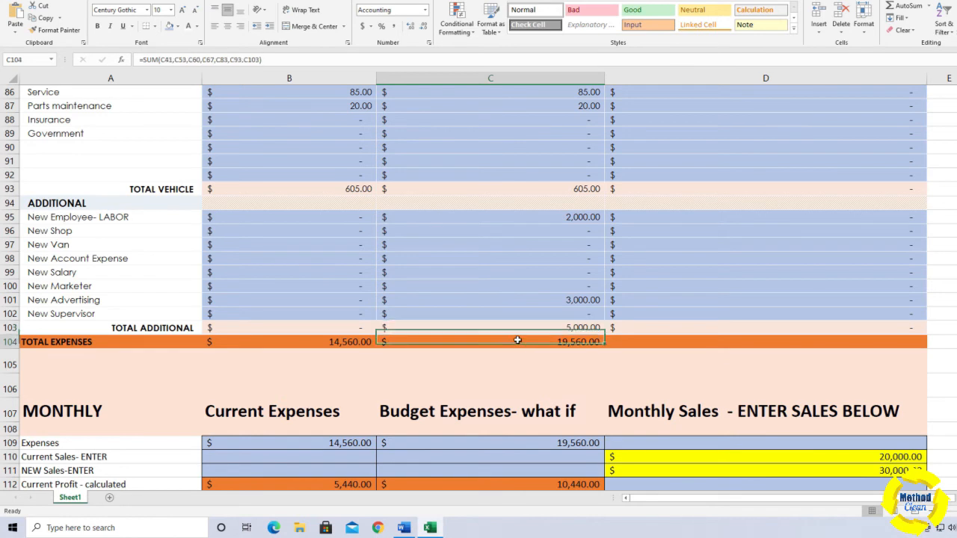
{"action": "left_click", "coordinate": [518, 340]}
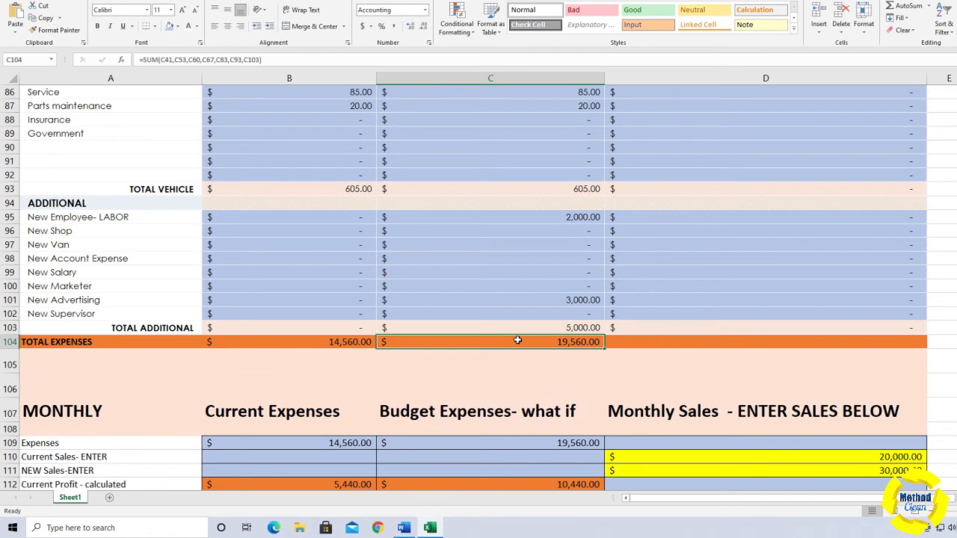
{"action": "left_click", "coordinate": [307, 343]}
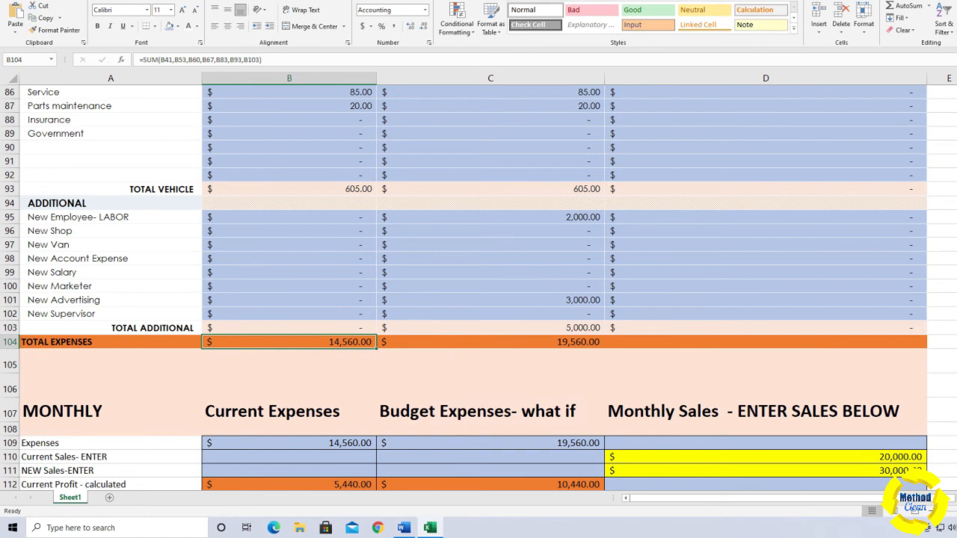
{"action": "scroll", "coordinate": [479, 284], "scroll_direction": "down", "scroll_amount": 2}
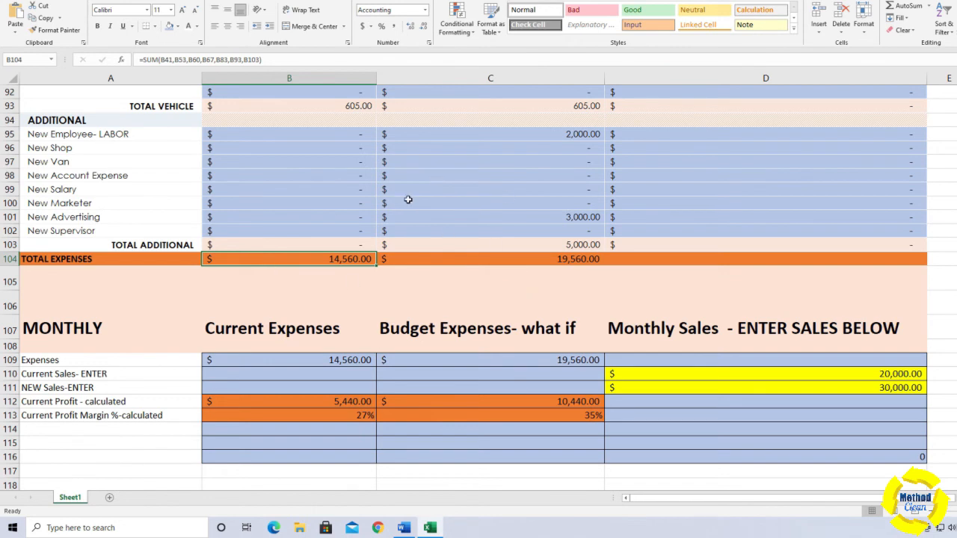
{"action": "left_click", "coordinate": [469, 137]}
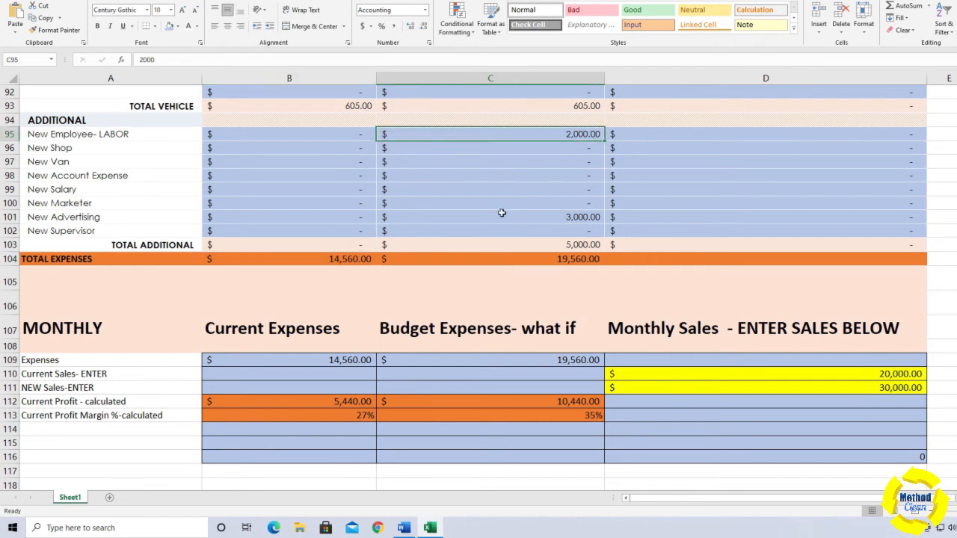
{"action": "left_click", "coordinate": [503, 214]}
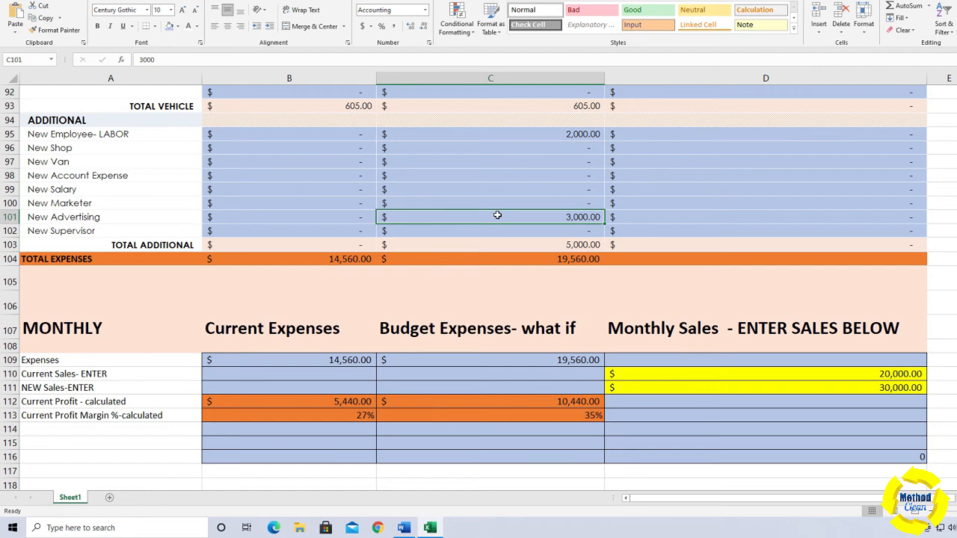
{"action": "left_click", "coordinate": [505, 361]}
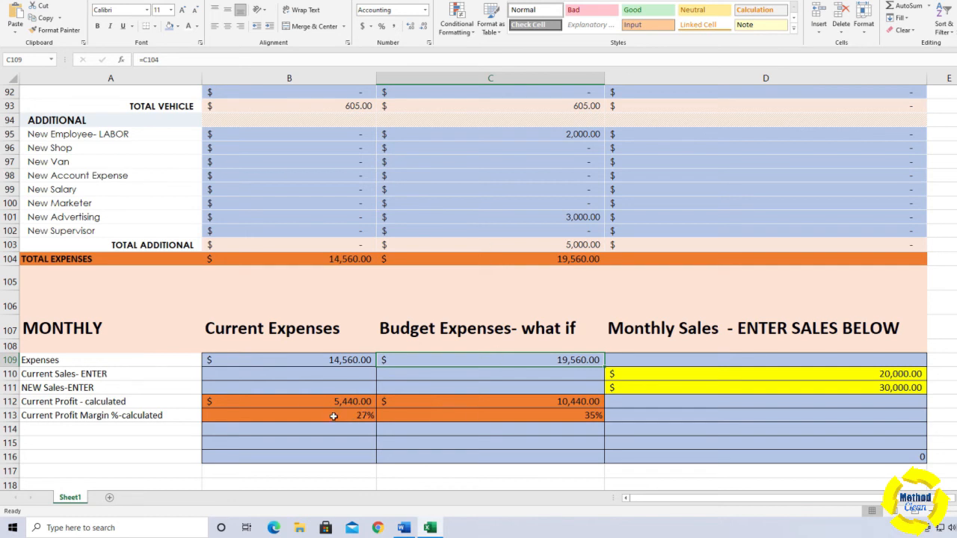
Set the monthly NEW Sales in D111 to 20000 and compare the current profit margin with both sales entries.
{"action": "left_click", "coordinate": [914, 386]}
{"action": "type", "text": "20000"}
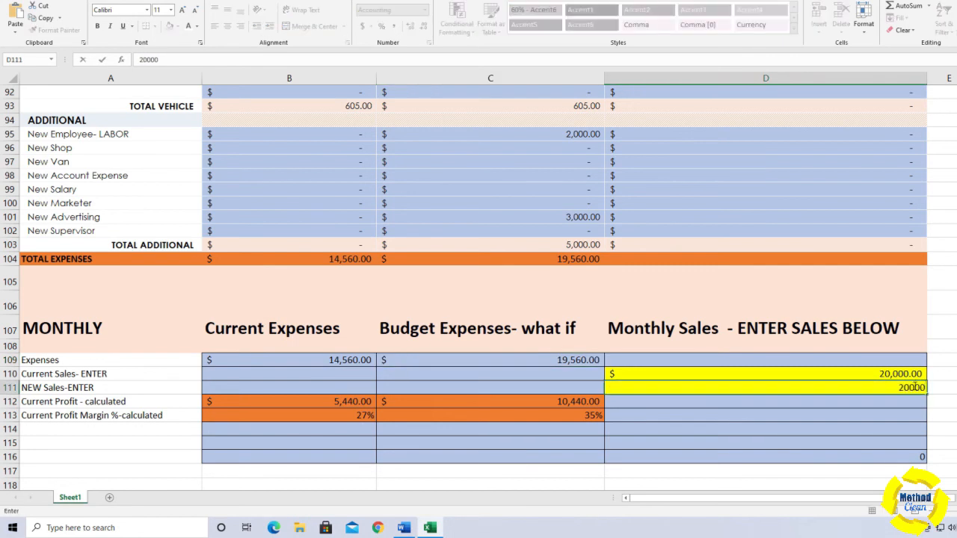
{"action": "key", "text": "Return"}
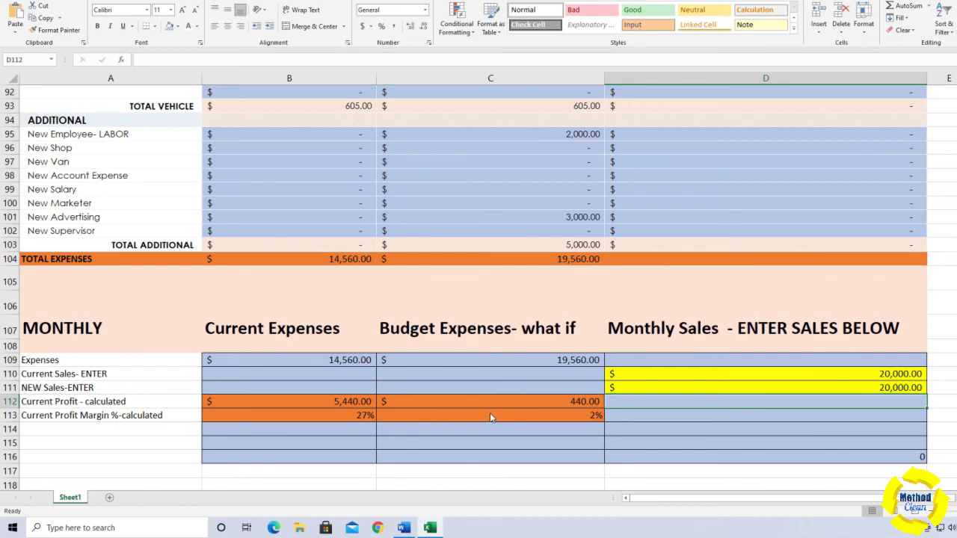
{"action": "left_click", "coordinate": [336, 418]}
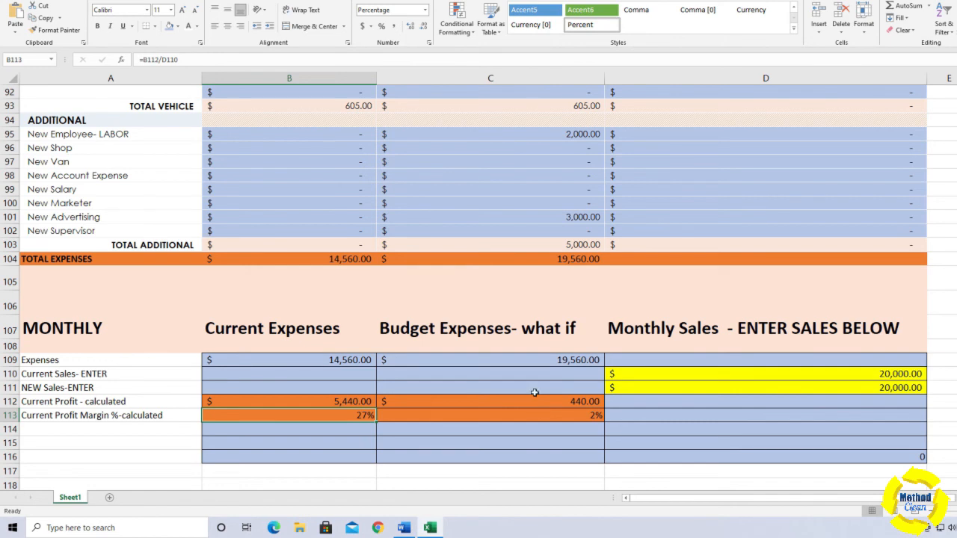
{"action": "left_click", "coordinate": [826, 378]}
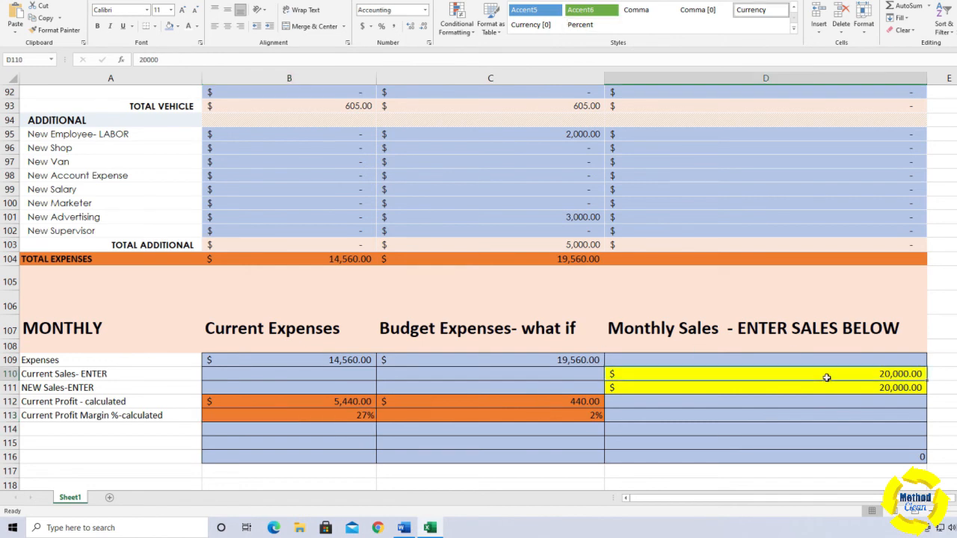
{"action": "left_click", "coordinate": [837, 388]}
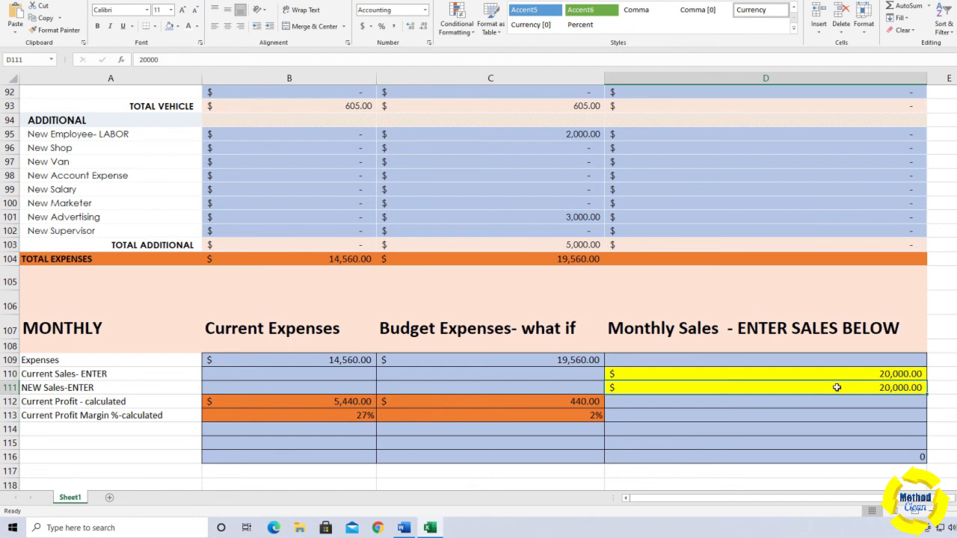
{"action": "left_click", "coordinate": [827, 374]}
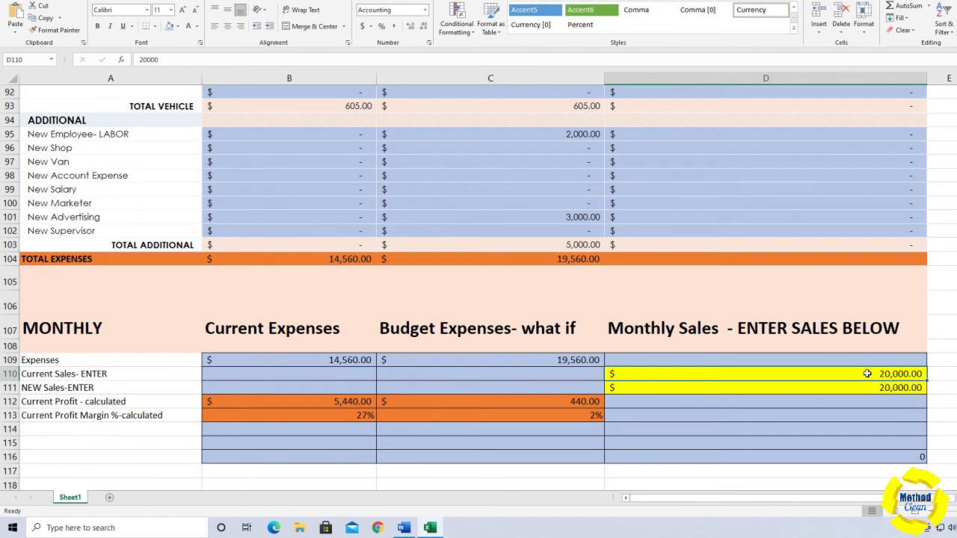
{"action": "left_click", "coordinate": [855, 388]}
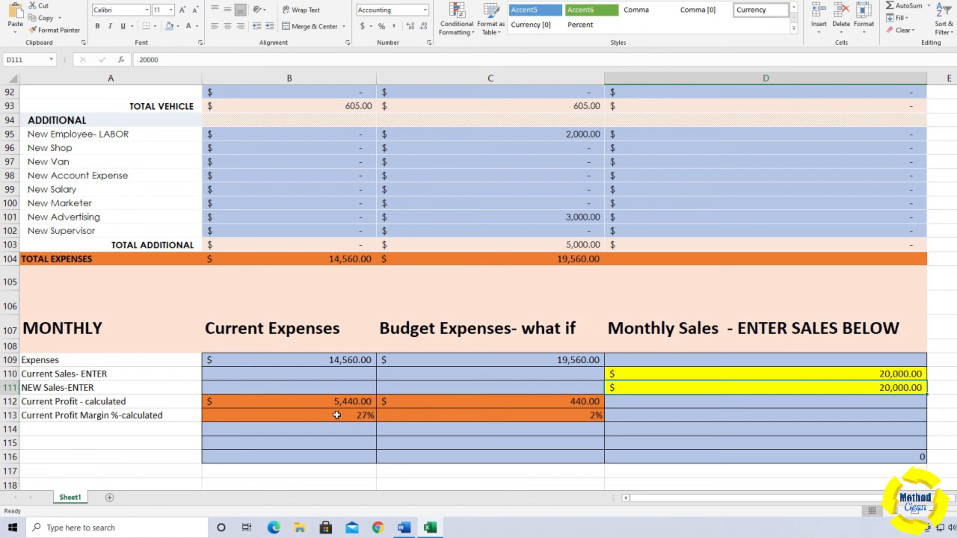
Set the monthly NEW Sales in D111 to 25000.
{"action": "double_click", "coordinate": [860, 391]}
{"action": "type", "text": "25"}
{"action": "key", "text": "Delete"}
{"action": "type", "text": "000"}
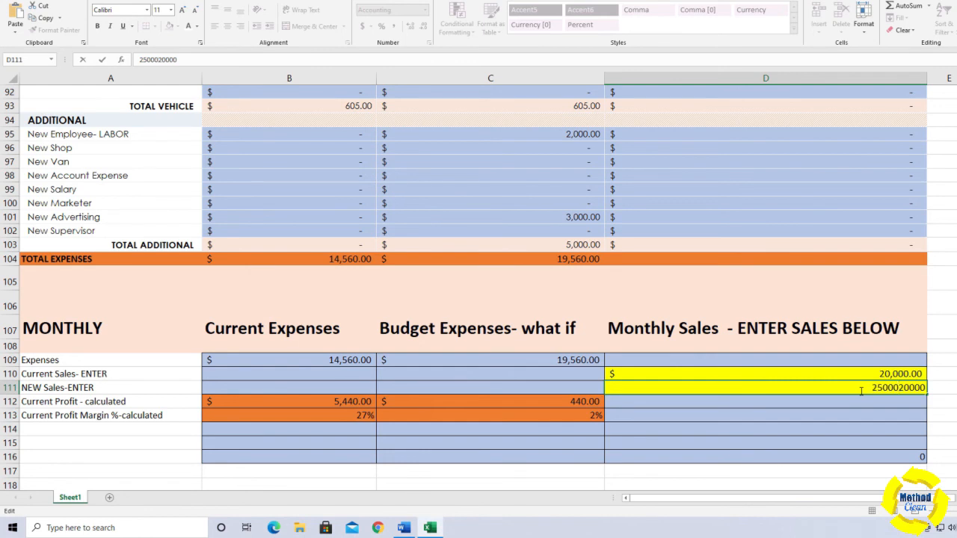
{"action": "key", "text": "Delete"}
{"action": "key", "text": "Delete"}
{"action": "key", "text": "Delete"}
{"action": "key", "text": "Delete"}
{"action": "key", "text": "Return"}
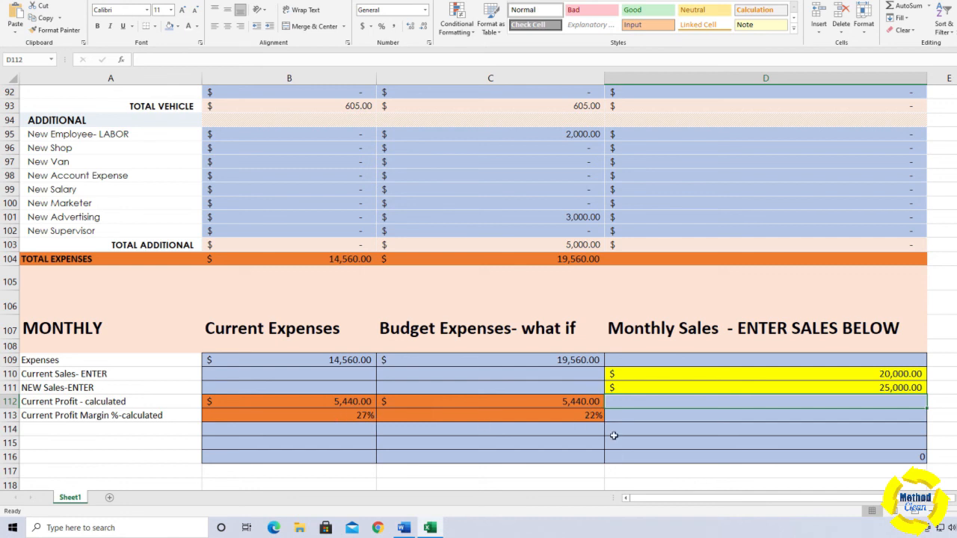
Set the monthly NEW Sales in D111 to 30000 and check the calculated profit in the budget column.
{"action": "left_click", "coordinate": [877, 390]}
{"action": "type", "text": "30"}
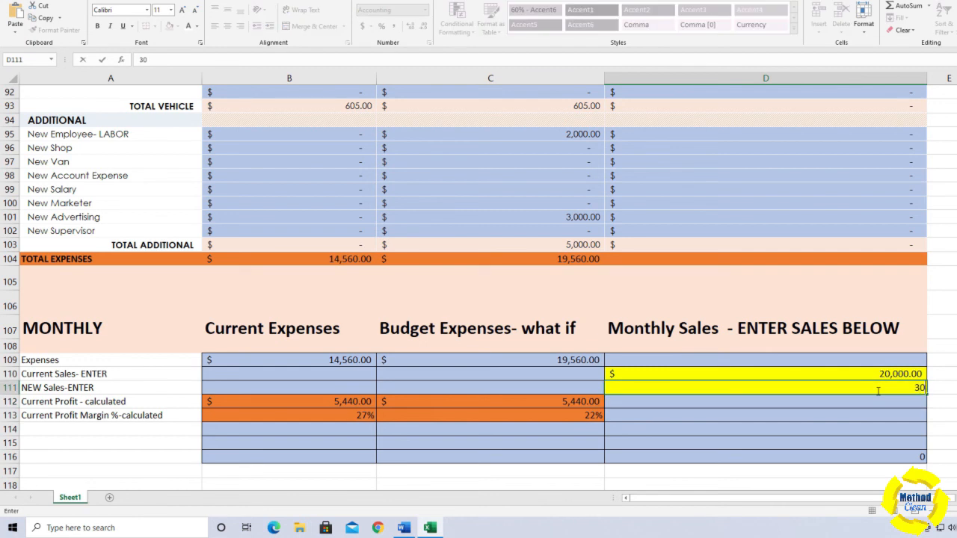
{"action": "type", "text": "000"}
{"action": "key", "text": "Return"}
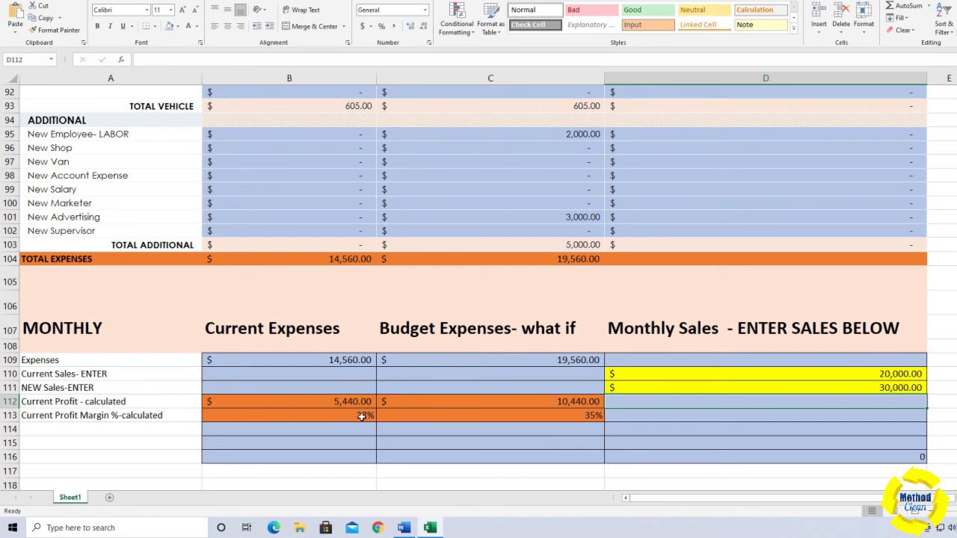
{"action": "left_click", "coordinate": [597, 403]}
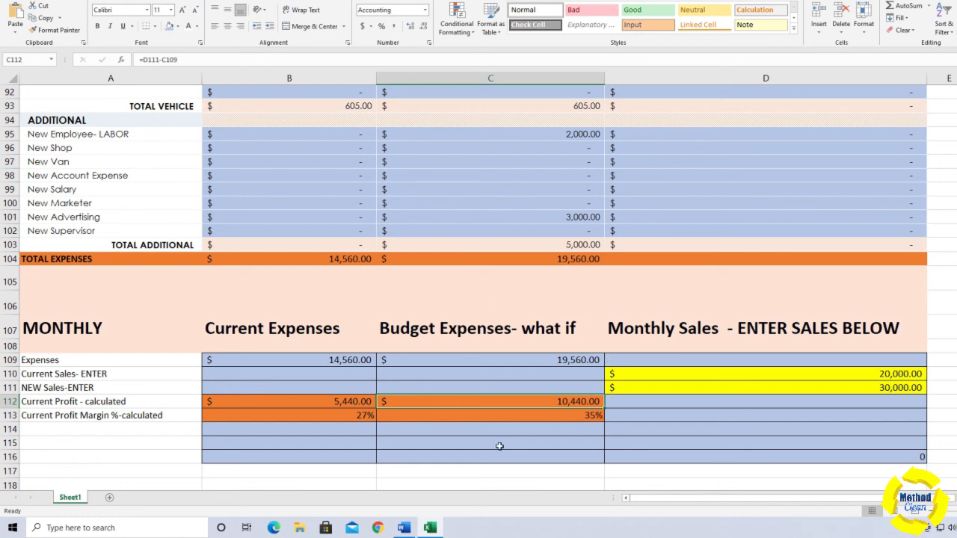
Review the budget cells for the ADDITIONAL expenses from New Shop to New Advertising, plus the NEW Sales entry.
{"action": "left_click", "coordinate": [476, 148]}
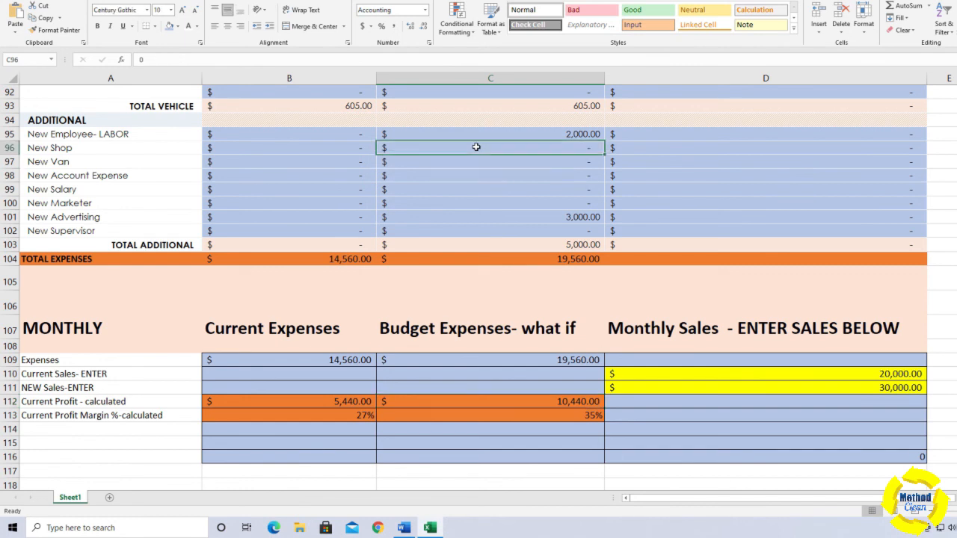
{"action": "left_click", "coordinate": [479, 162]}
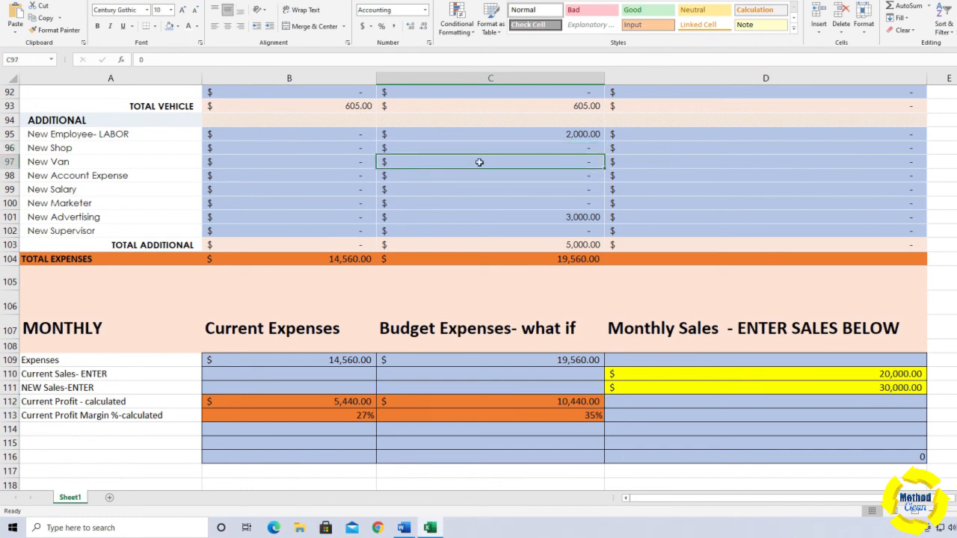
{"action": "left_click", "coordinate": [471, 175]}
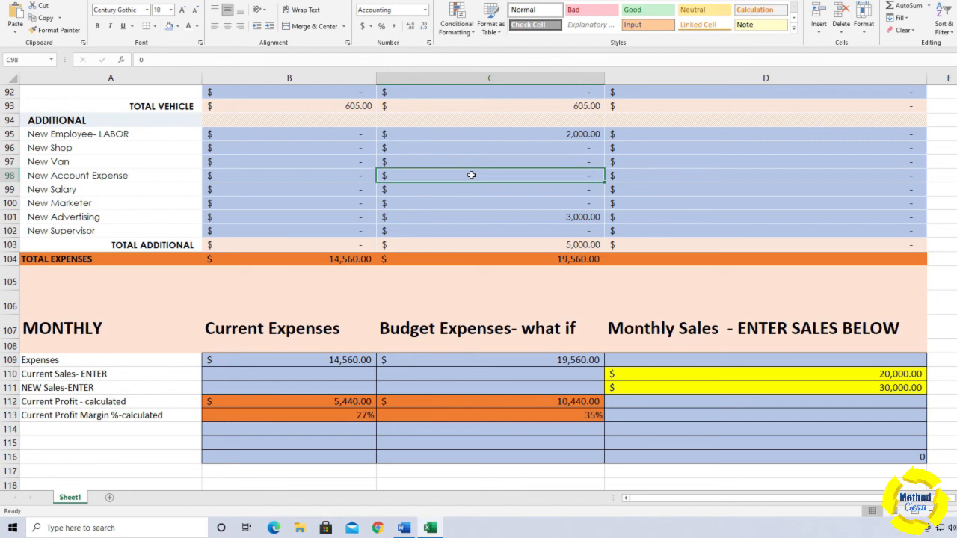
{"action": "left_click", "coordinate": [464, 191]}
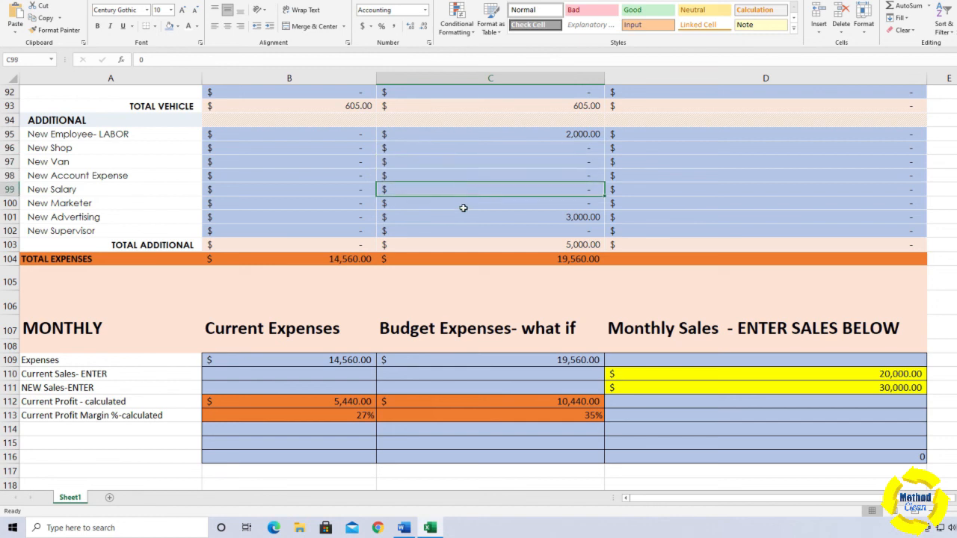
{"action": "left_click", "coordinate": [462, 206]}
{"action": "left_click", "coordinate": [464, 216]}
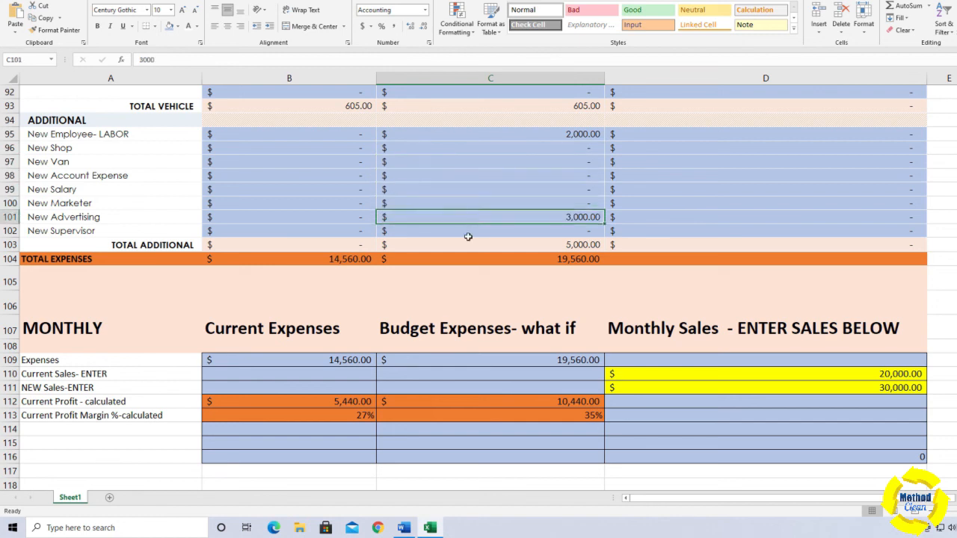
{"action": "left_click", "coordinate": [712, 386]}
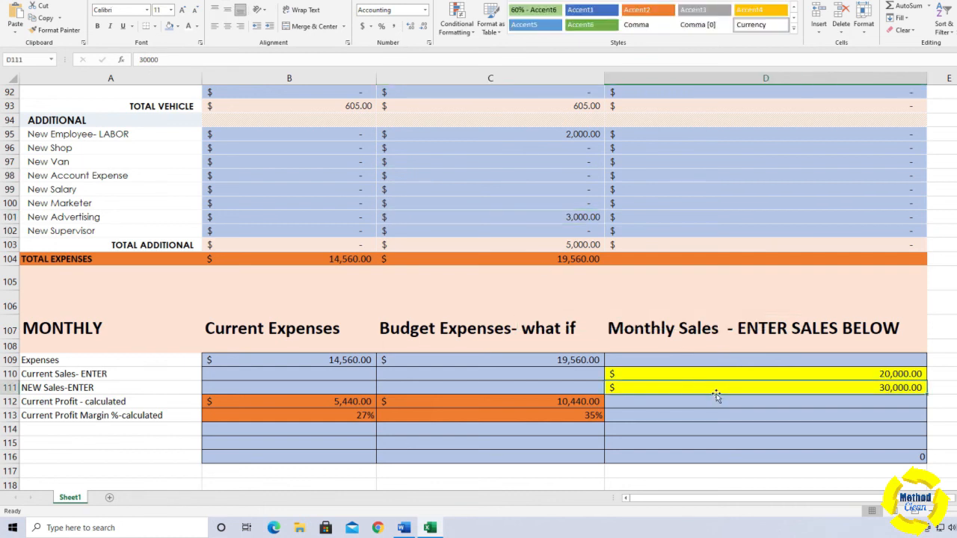